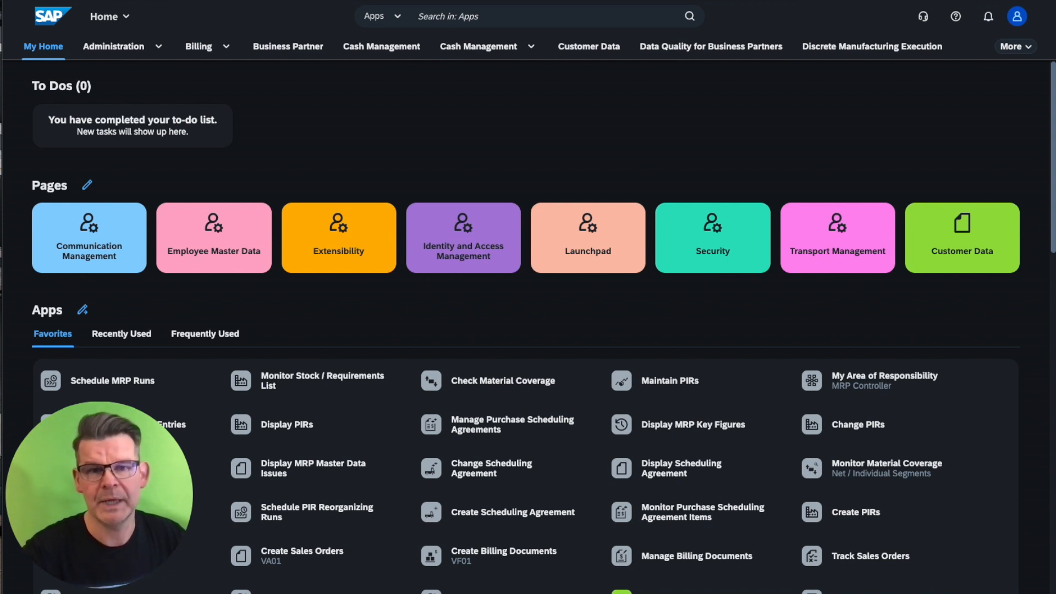
Step: Create a Standard CDS View labelled DEMP_PYRE and select I_SalesOrder as its primary data source
left_click(292, 325)
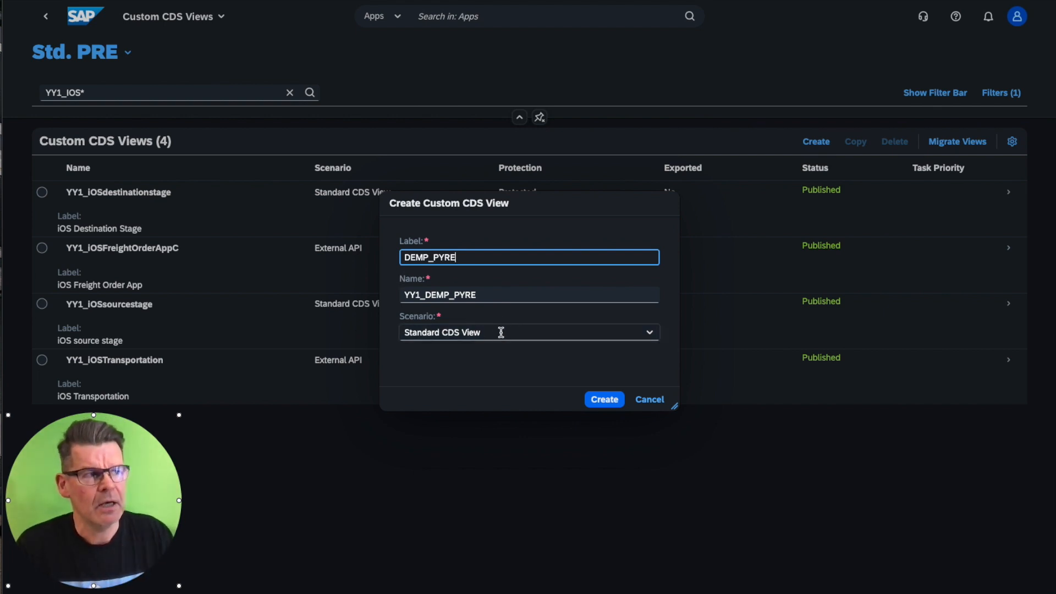
left_click(603, 399)
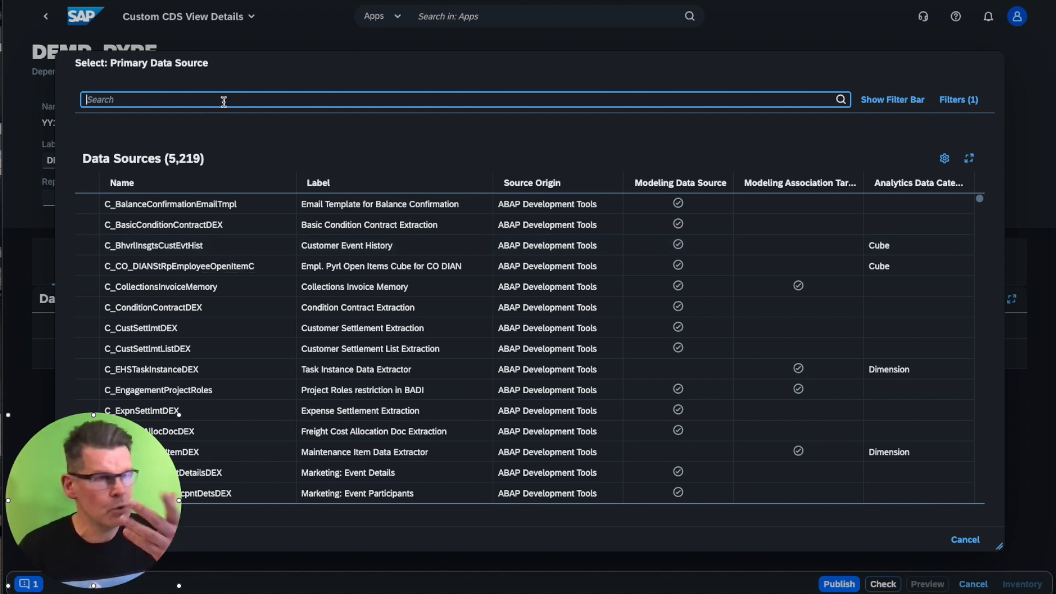
type("I_")
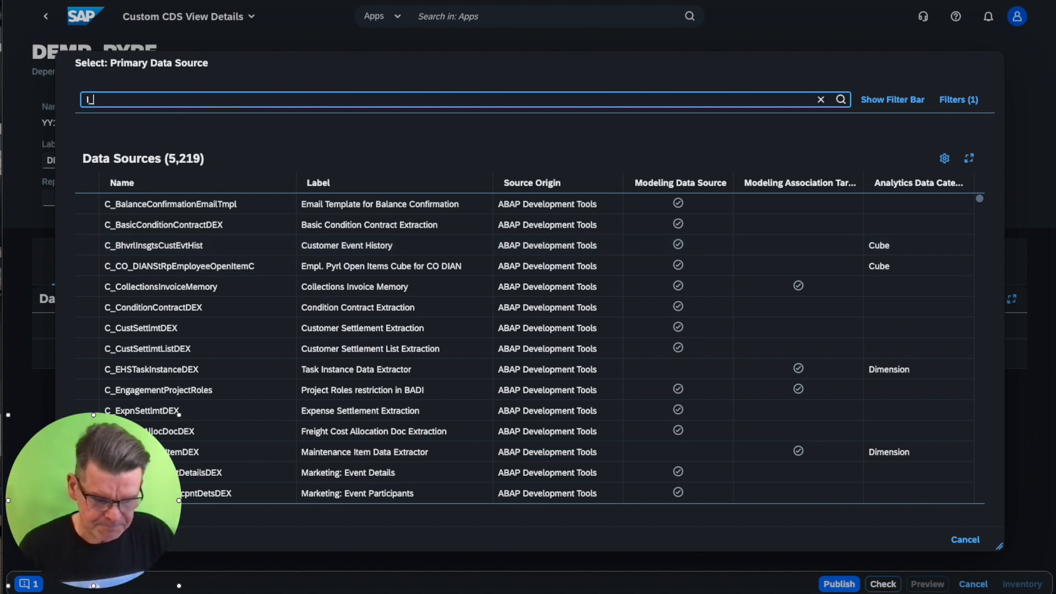
type("salesorder")
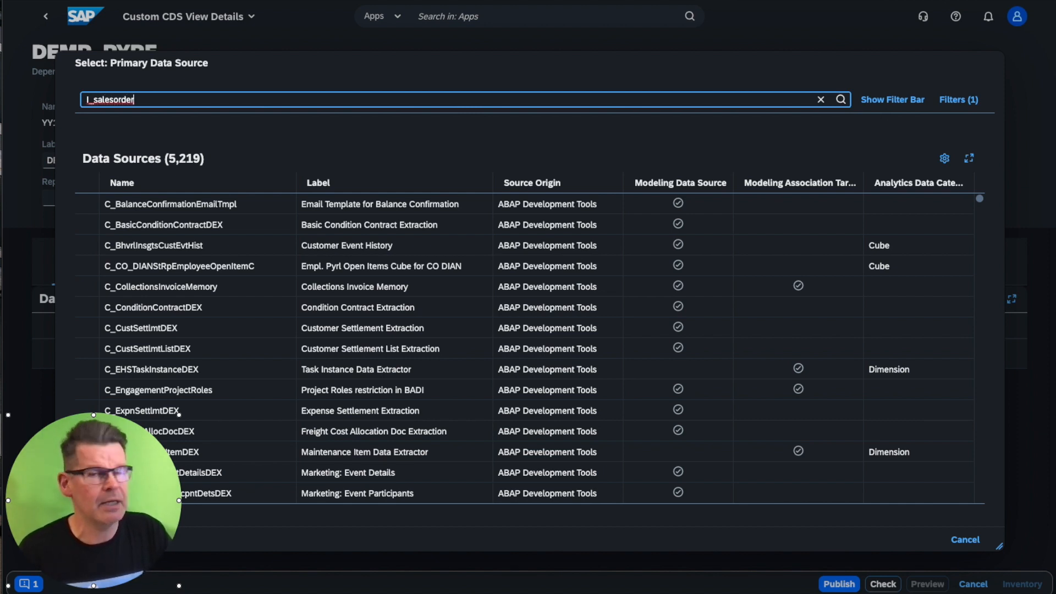
key("Return")
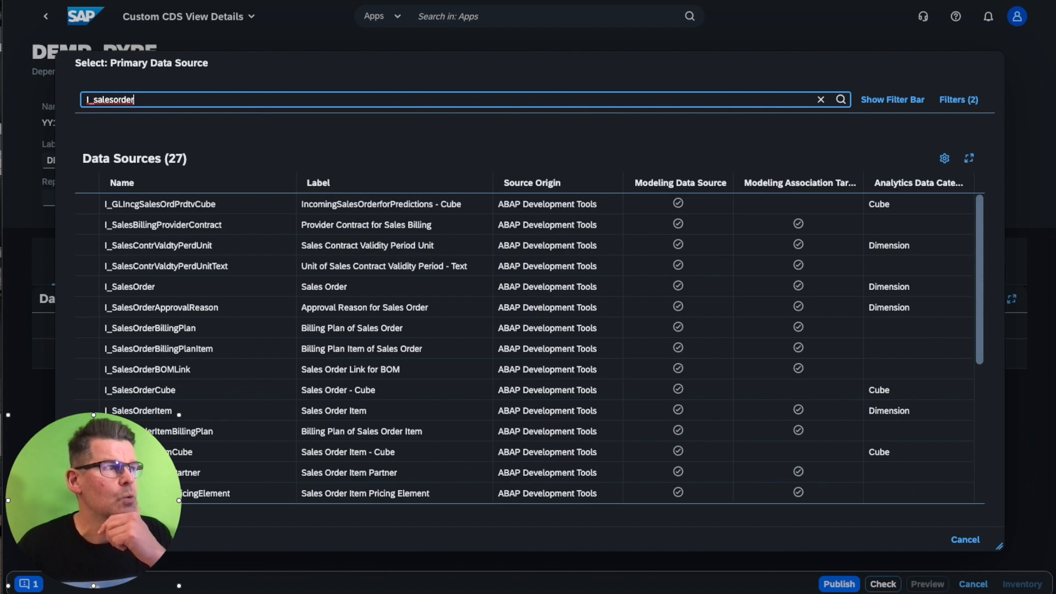
left_click(239, 296)
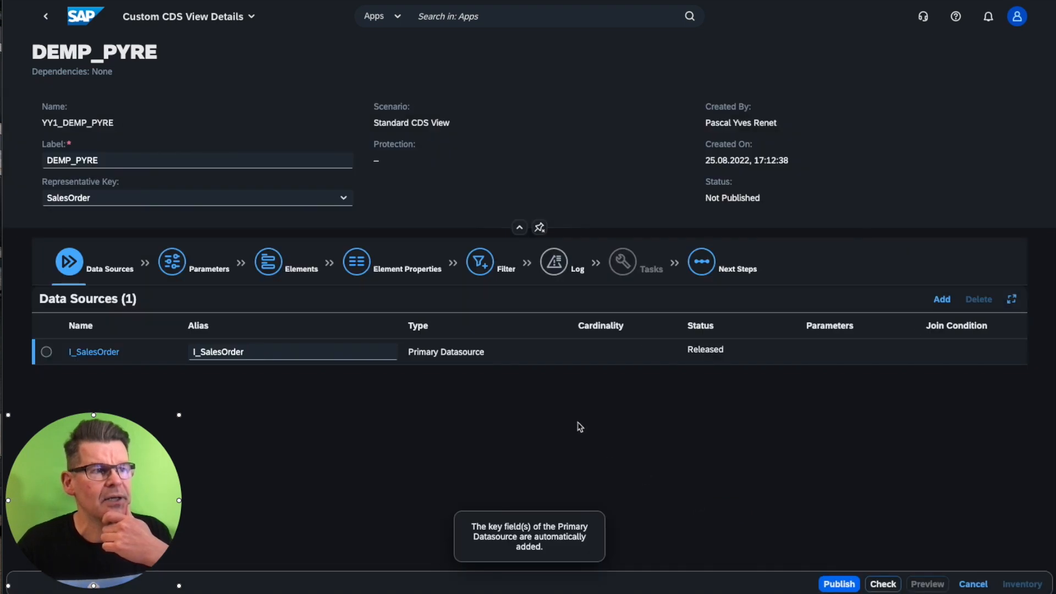
Step: View the I_SalesOrder fields that can be added as elements of the custom view, without adding any
left_click(303, 268)
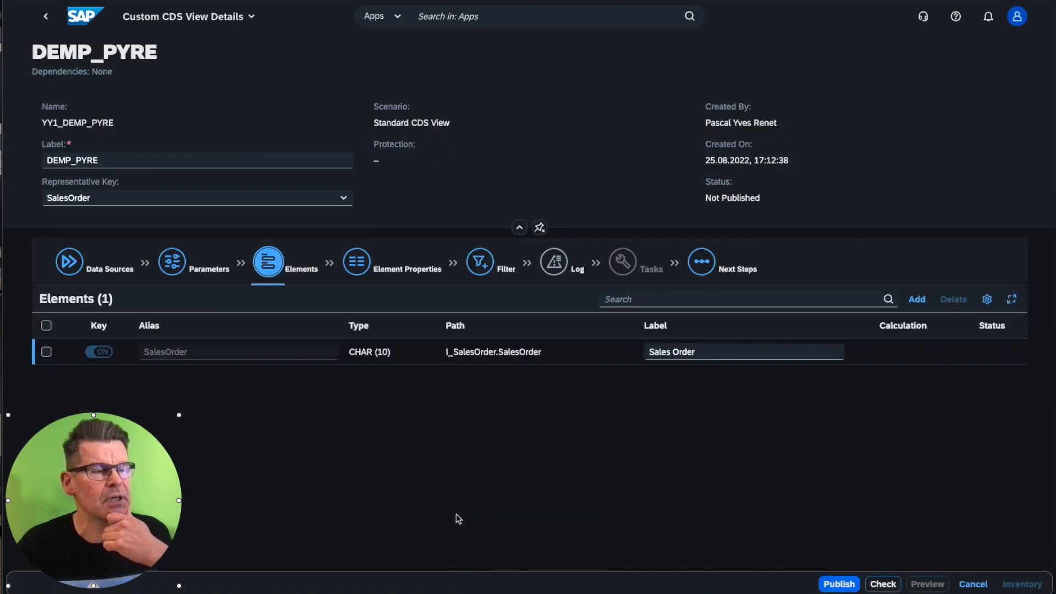
left_click(917, 300)
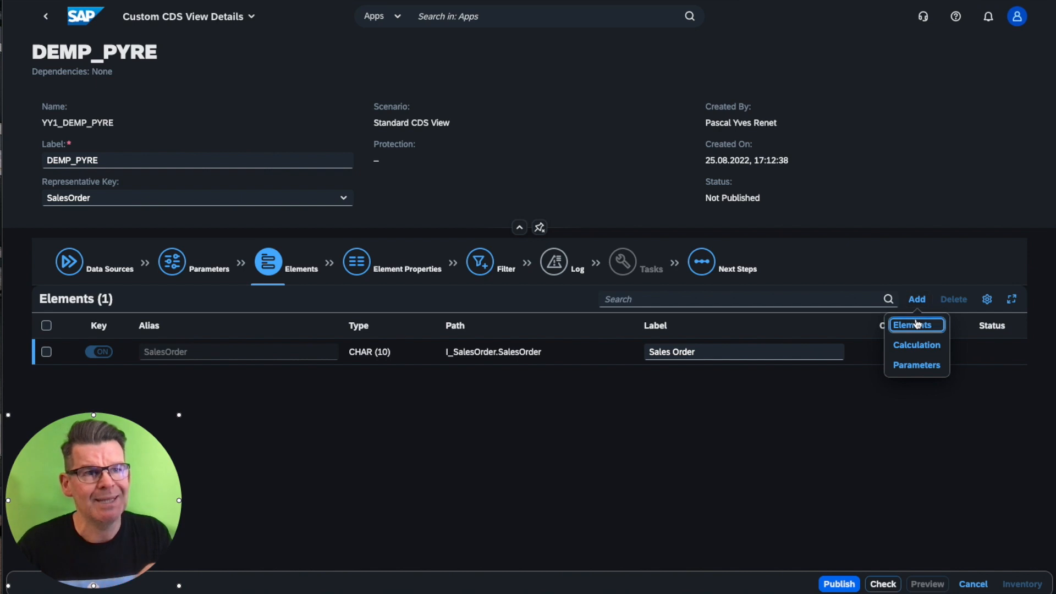
left_click(913, 326)
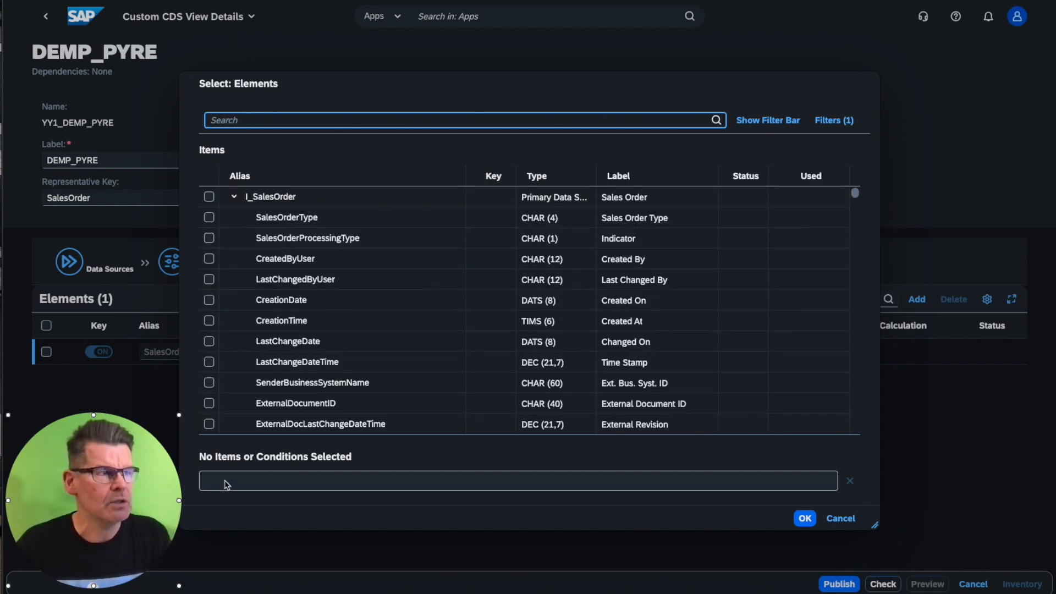
left_click(851, 518)
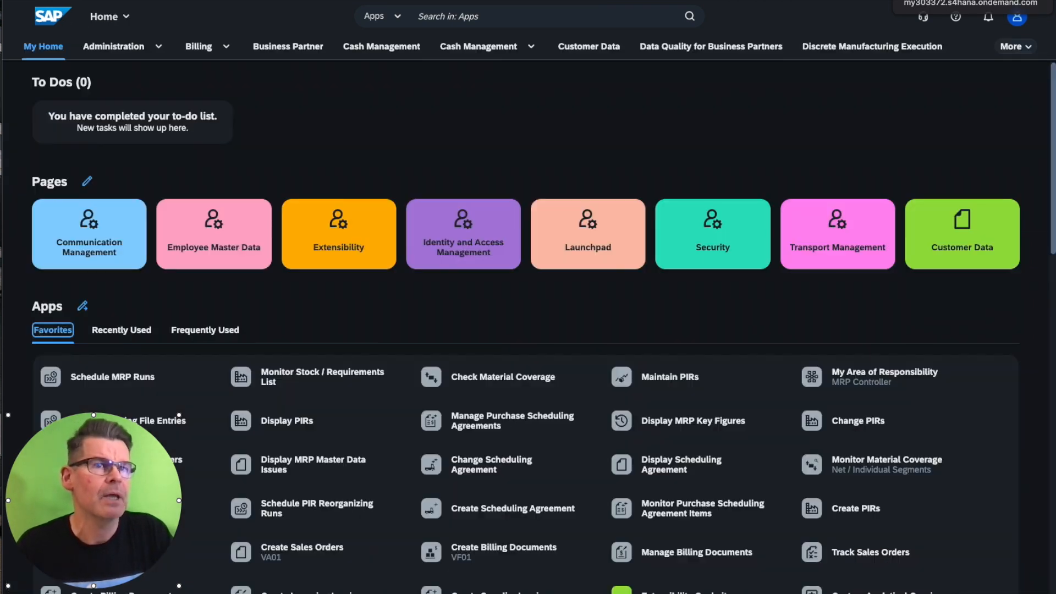
Step: Open the Customer Data Browser from the Customer Data page, accept its disclaimer and list the CDS views
left_click(974, 230)
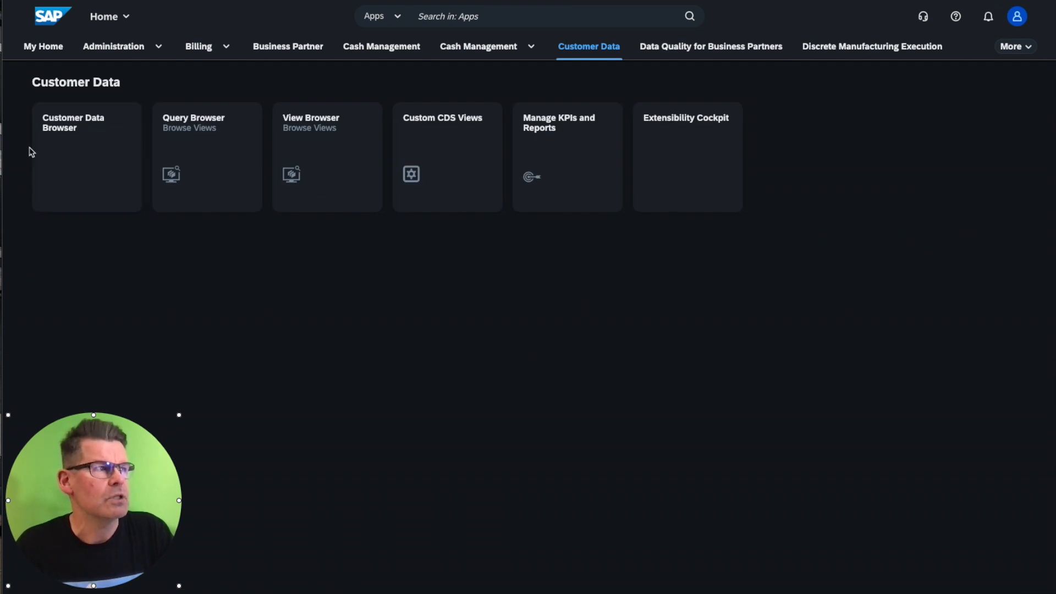
left_click(91, 175)
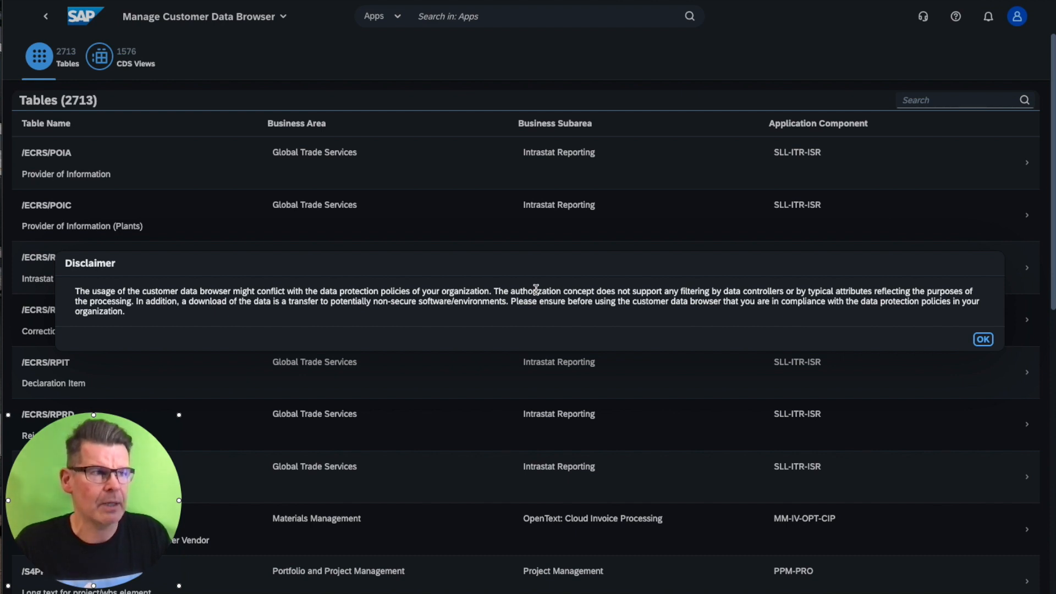
left_click(983, 339)
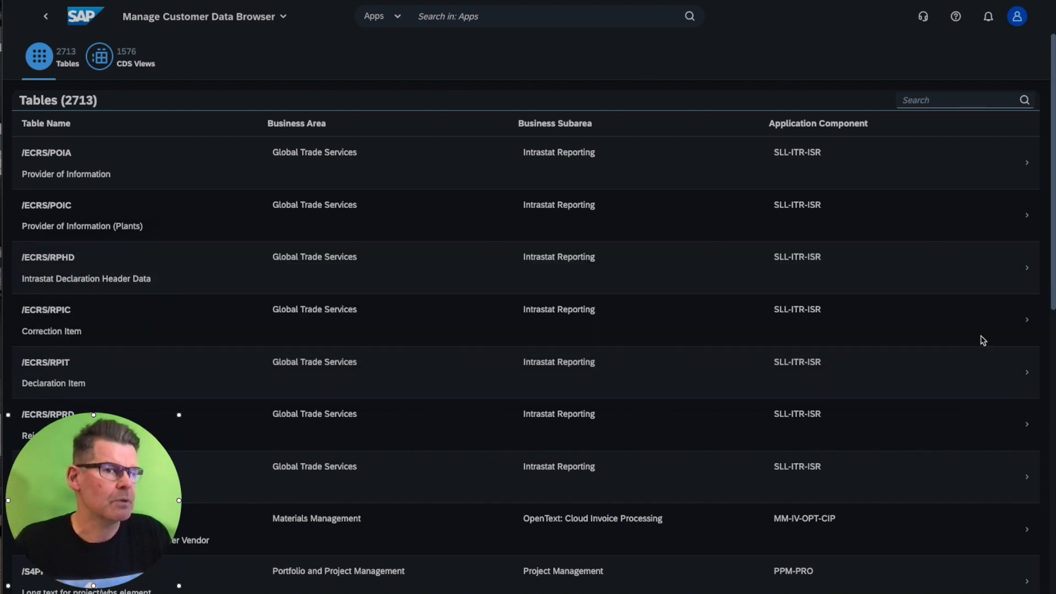
left_click(100, 55)
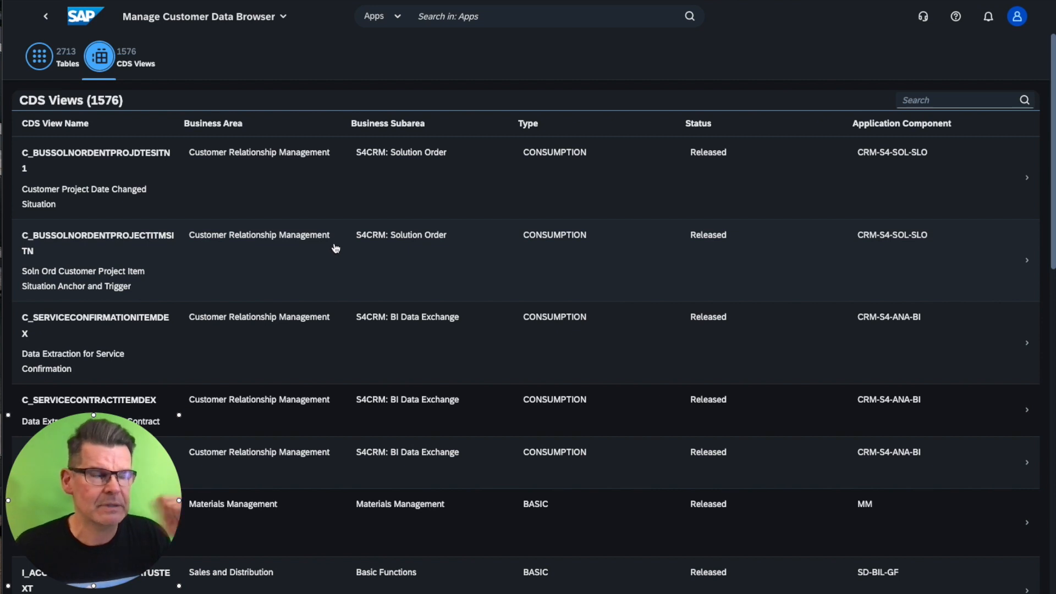
Step: Search the CDS views for I_SALESORDER and open the data details of the Sales Order view
left_click(915, 99)
type("I_SALEORDER")
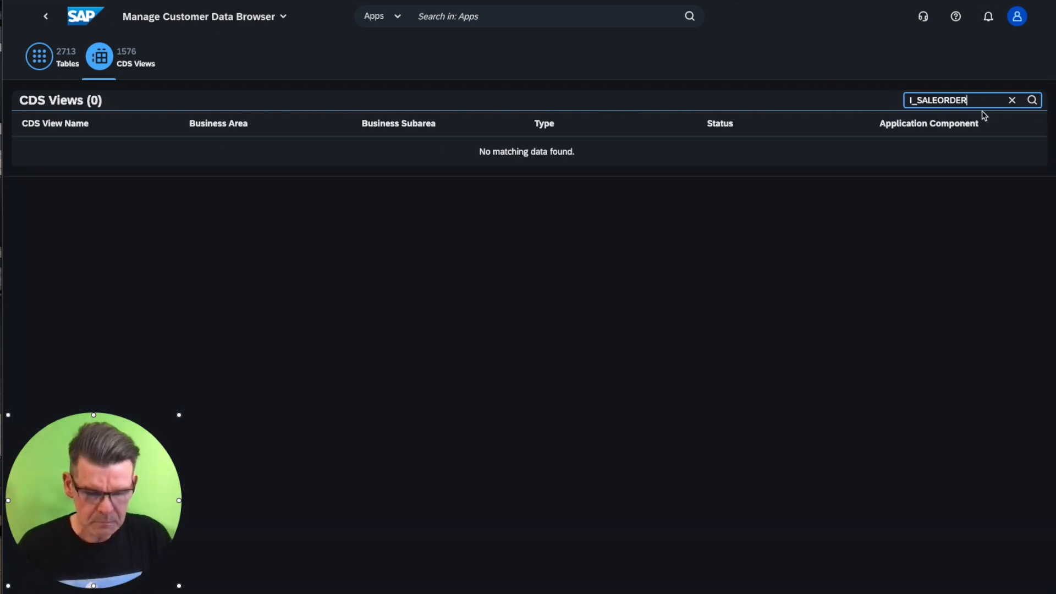
left_click(939, 100)
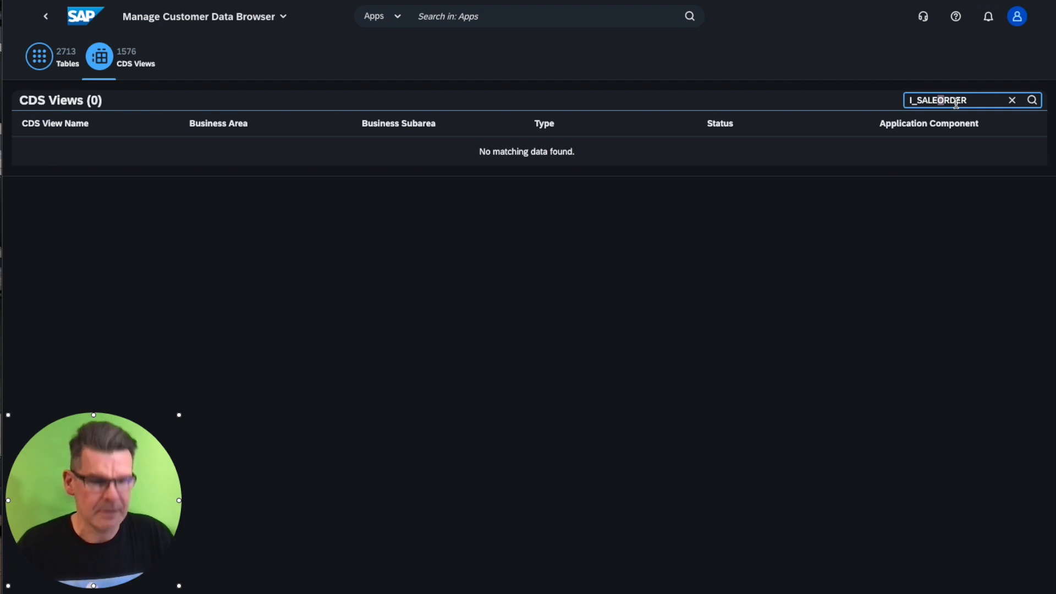
type("S")
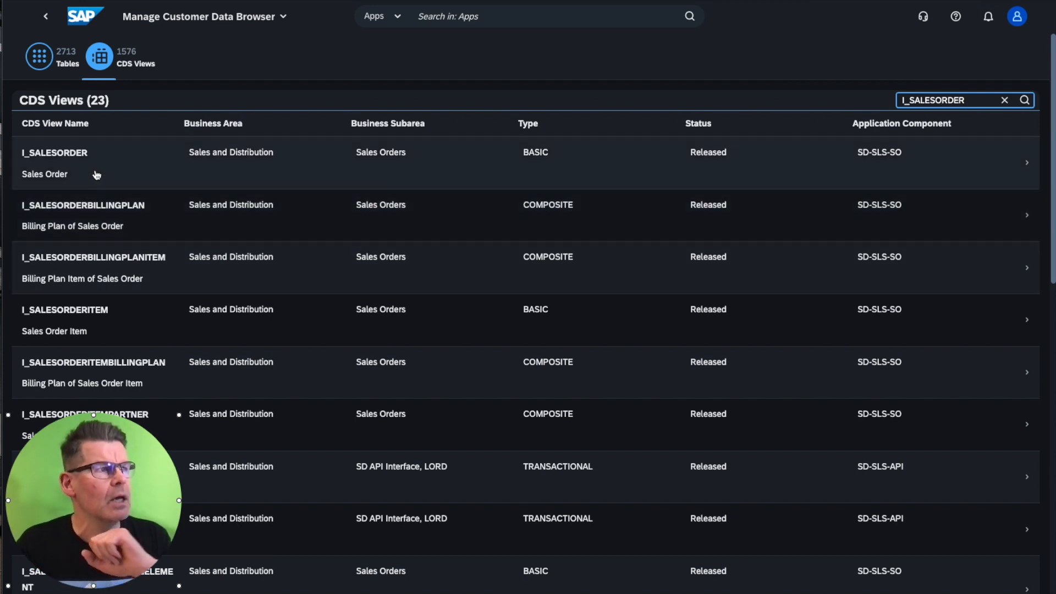
left_click(198, 167)
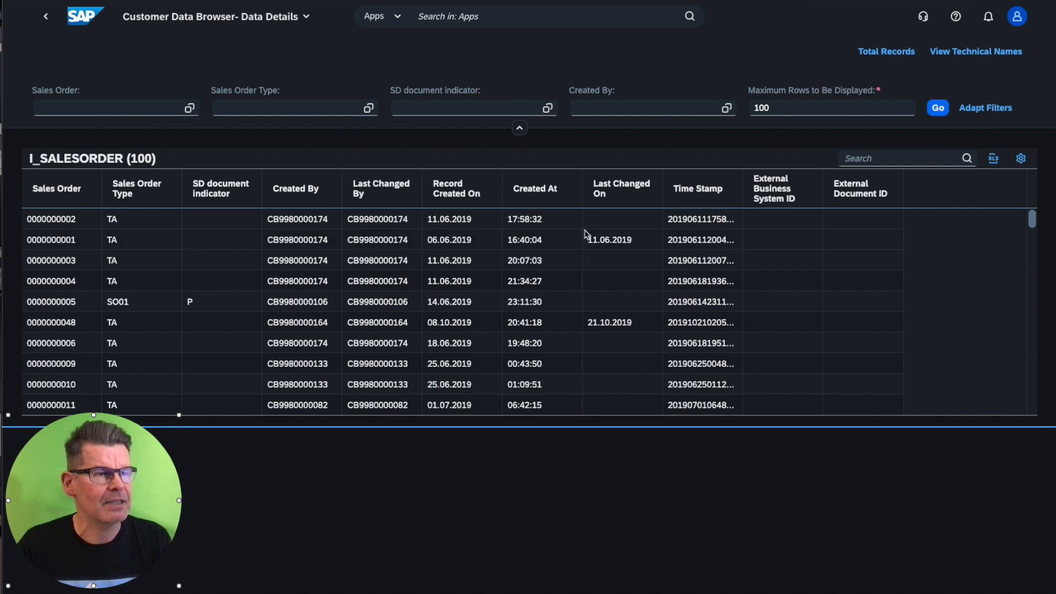
Step: Add the Document Date, Delivery Block, Customer Reference Date, Customer Reference and Customer Price Group columns to the I_SALESORDER table
left_click(1021, 158)
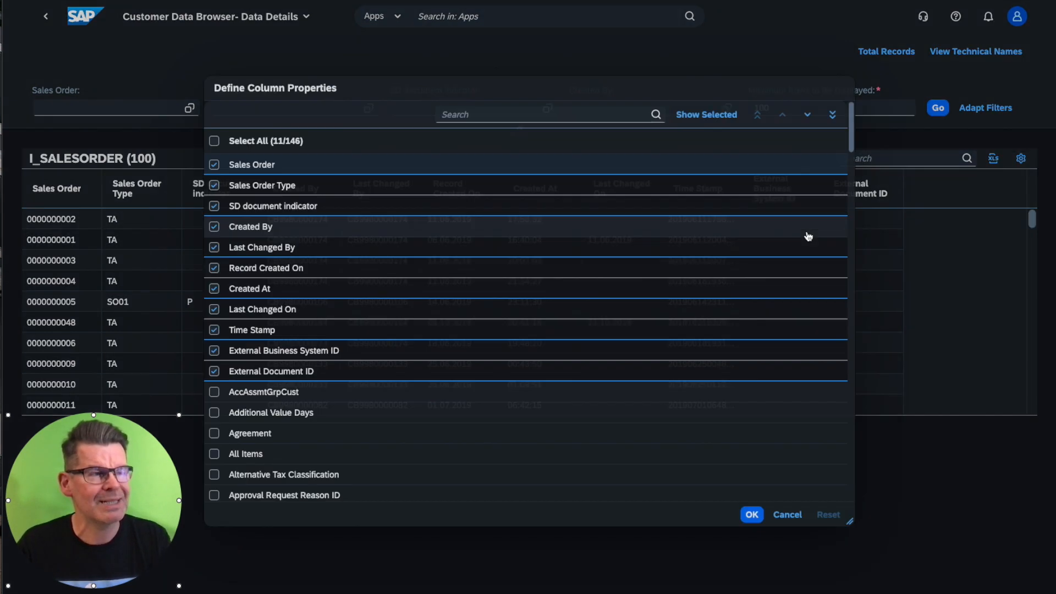
scroll(377, 302, "down", 5)
scroll(375, 303, "down", 3)
scroll(375, 303, "down", 6)
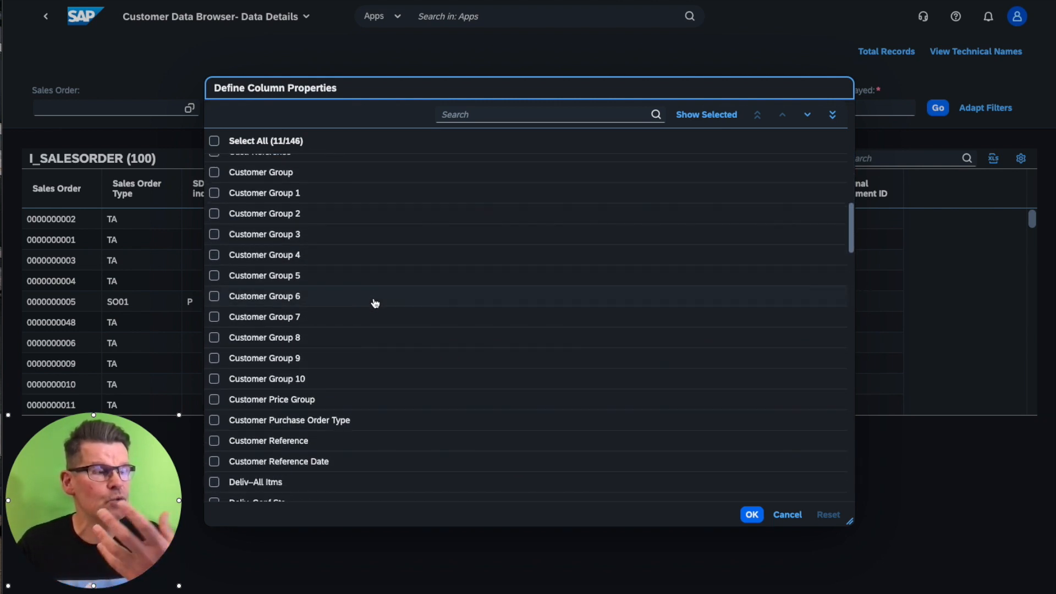
scroll(375, 303, "down", 4)
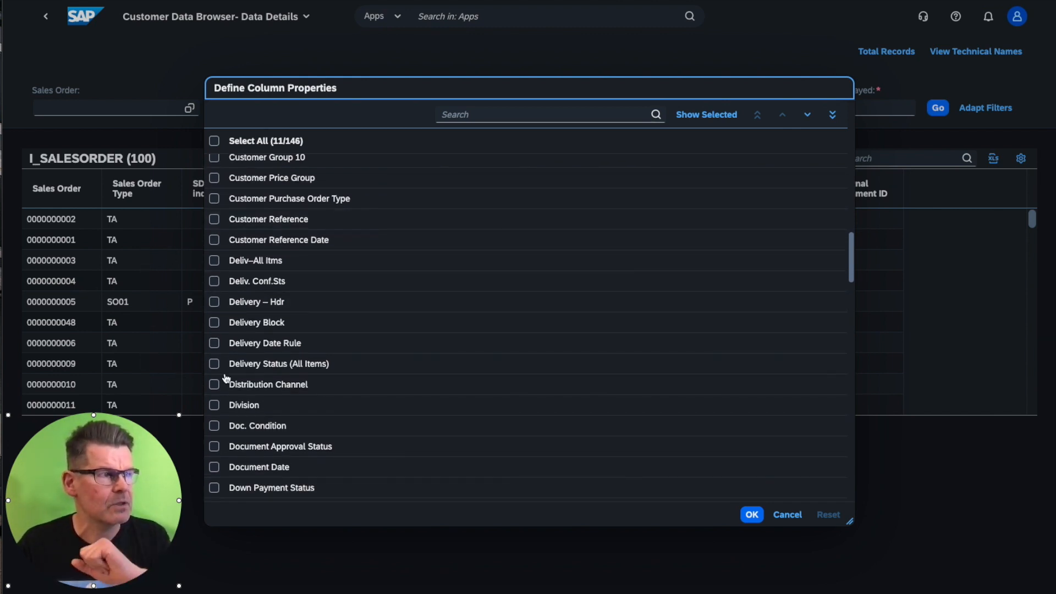
left_click(215, 467)
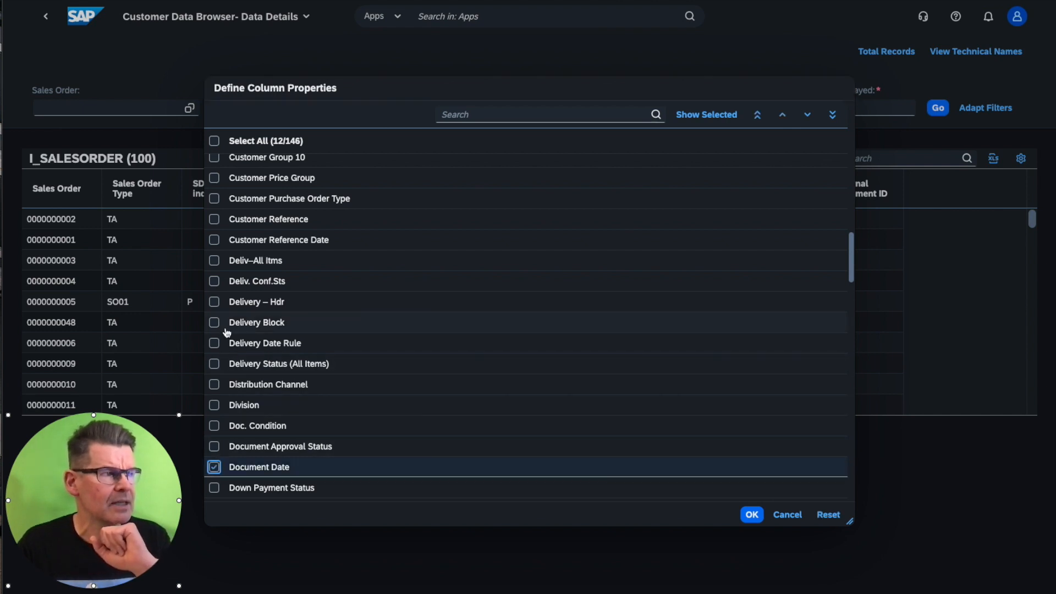
left_click(215, 323)
left_click(214, 240)
left_click(214, 219)
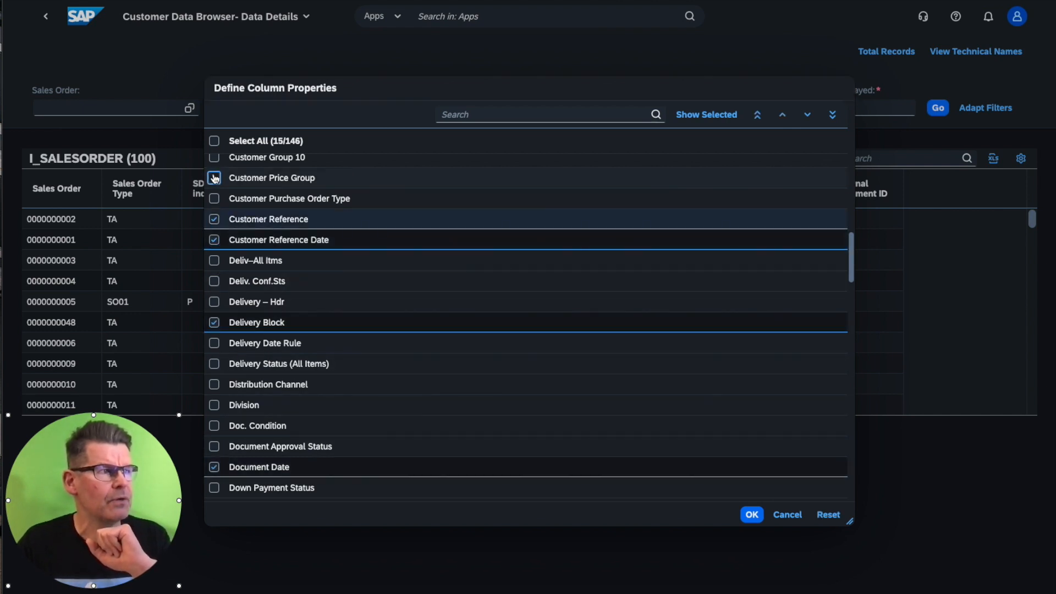
left_click(214, 178)
left_click(752, 514)
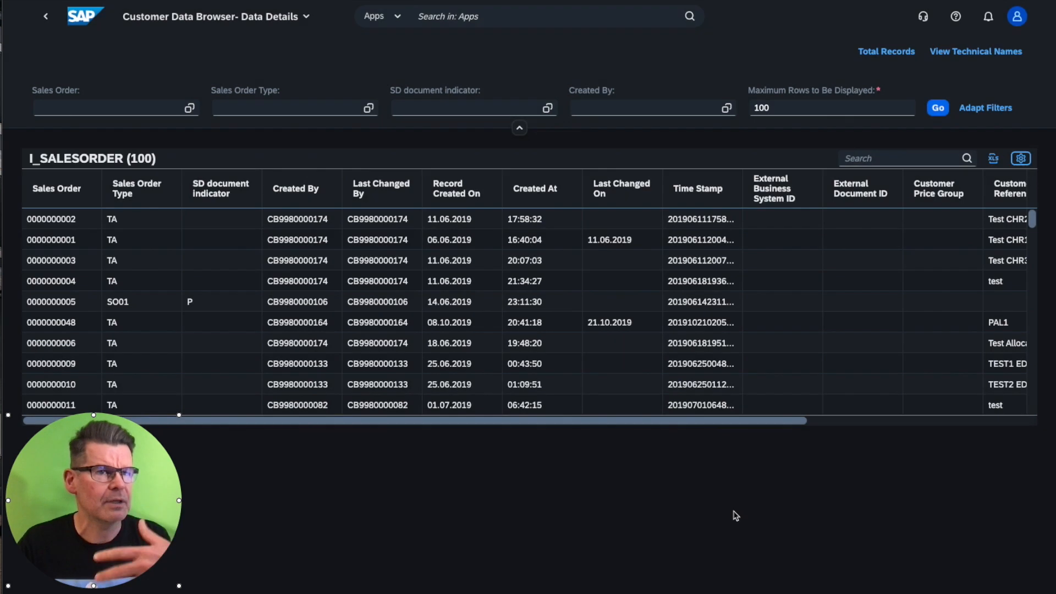
left_click_drag(803, 421, 605, 419)
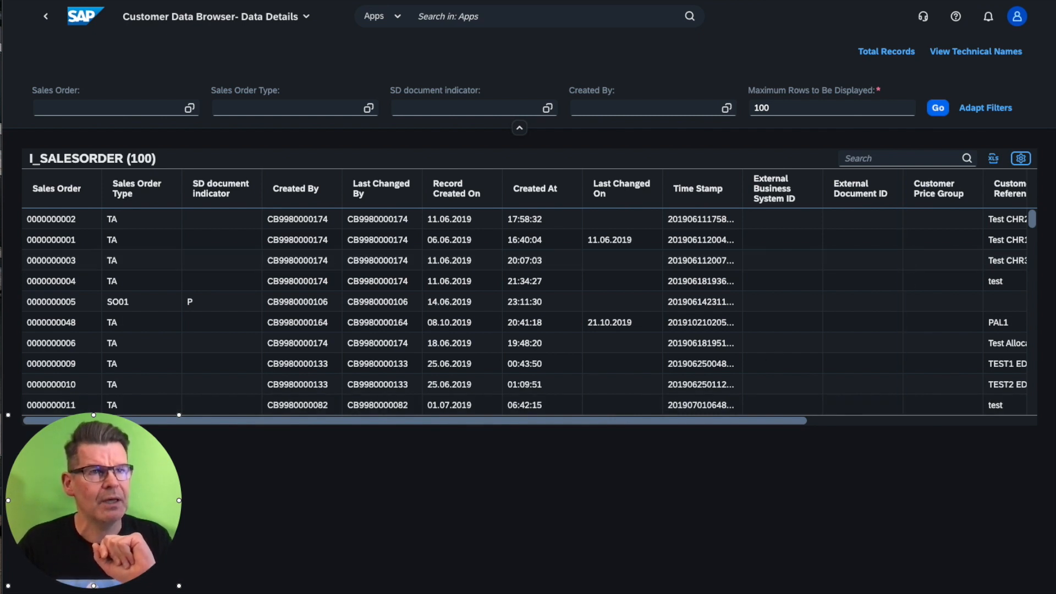
Step: Switch the I_SALESORDER data to technical names and review the fields available as filters, keeping the current selection
left_click(994, 53)
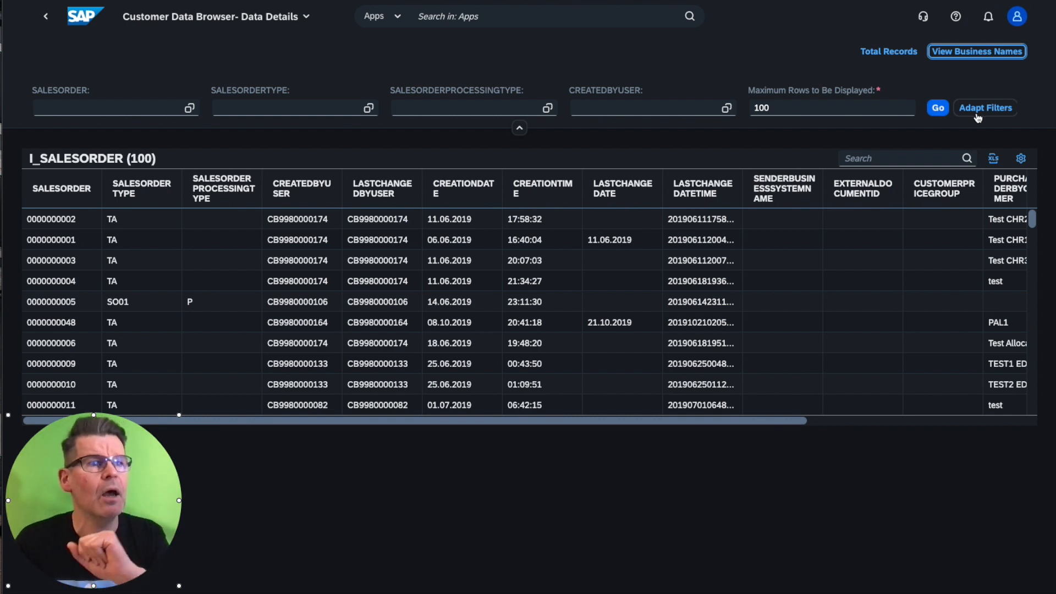
left_click(989, 113)
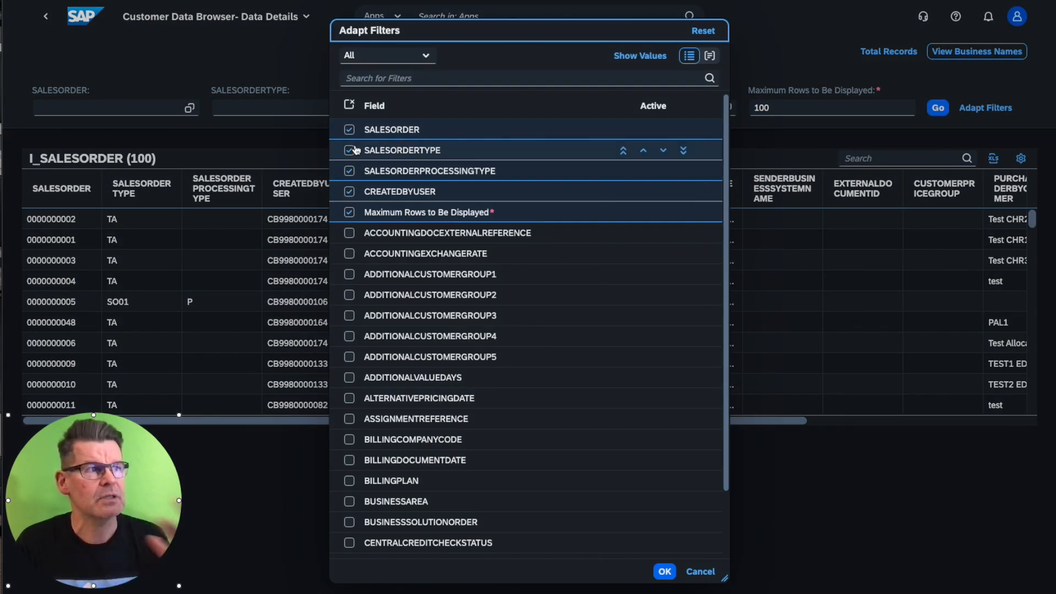
left_click(665, 572)
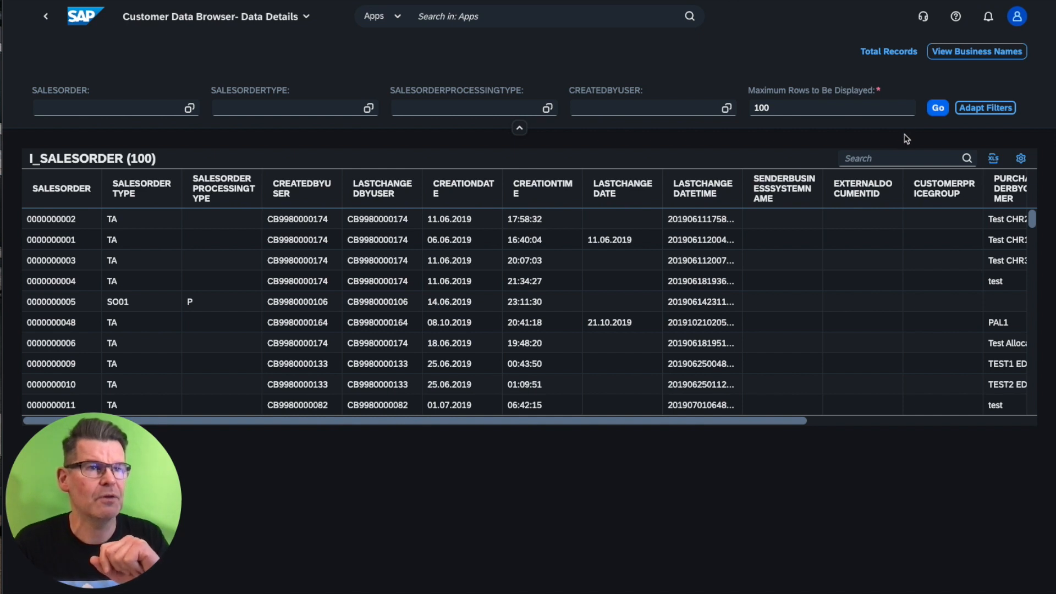
Step: Request the total number of records in I_SALESORDER
left_click(889, 51)
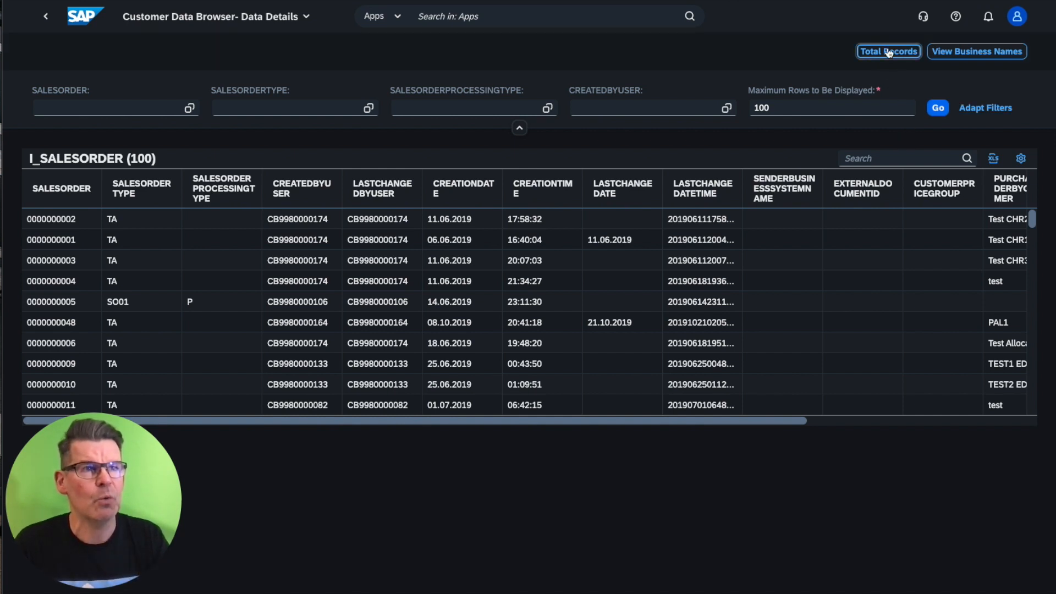